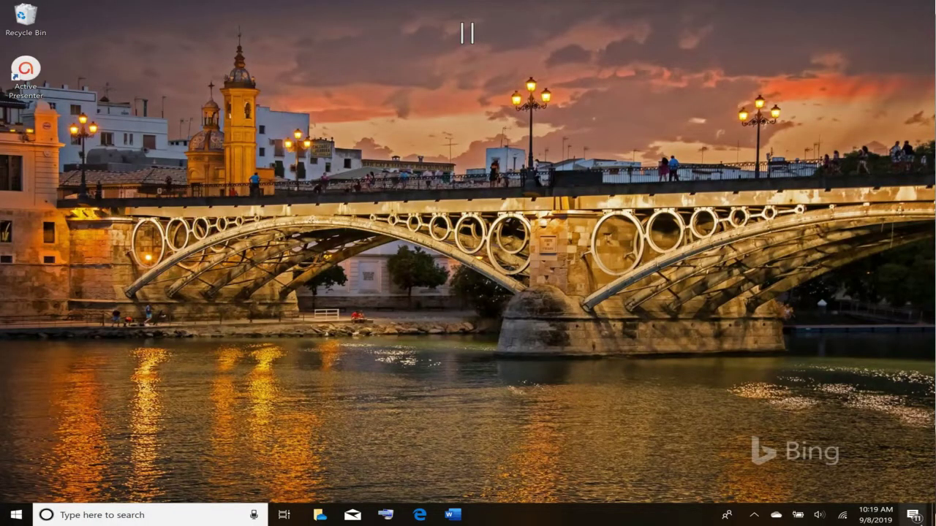
# - Open Windows Settings, go to Ease of Access, and open the eye control settings under Interaction
pyautogui.click(912, 515)
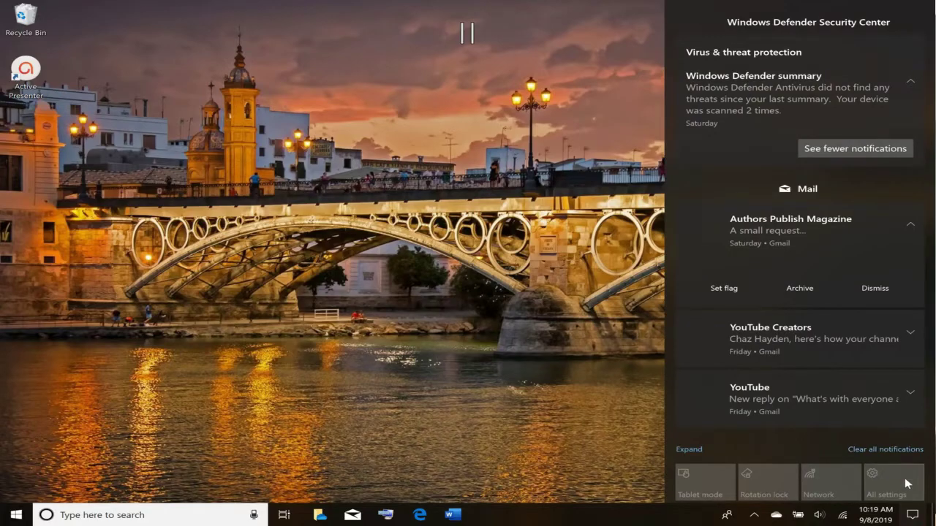
pyautogui.click(907, 483)
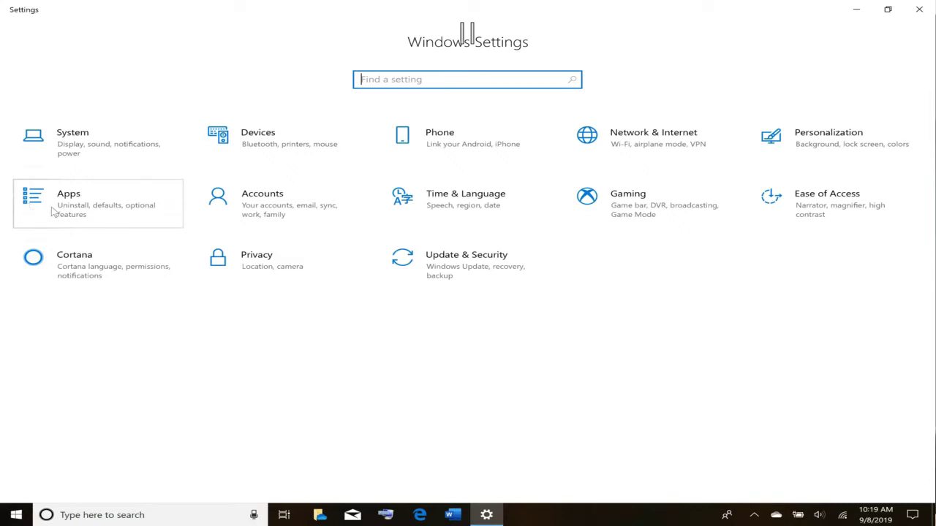
pyautogui.click(812, 199)
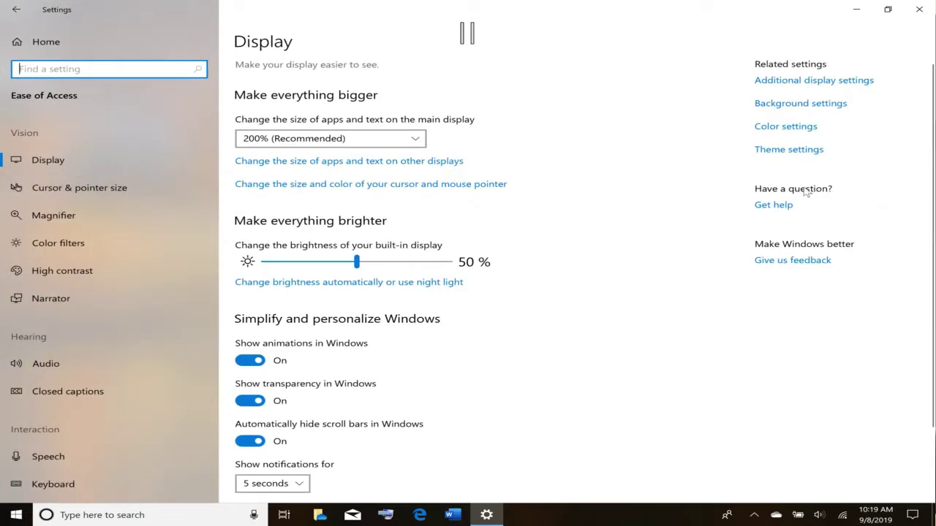
pyautogui.scroll(-1, 216, 256)
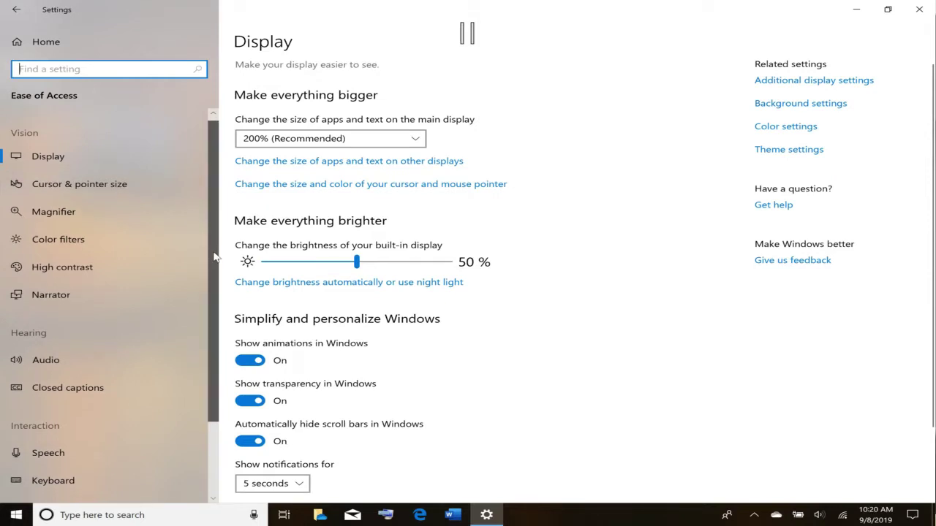
pyautogui.scroll(-2, 214, 256)
pyautogui.click(138, 446)
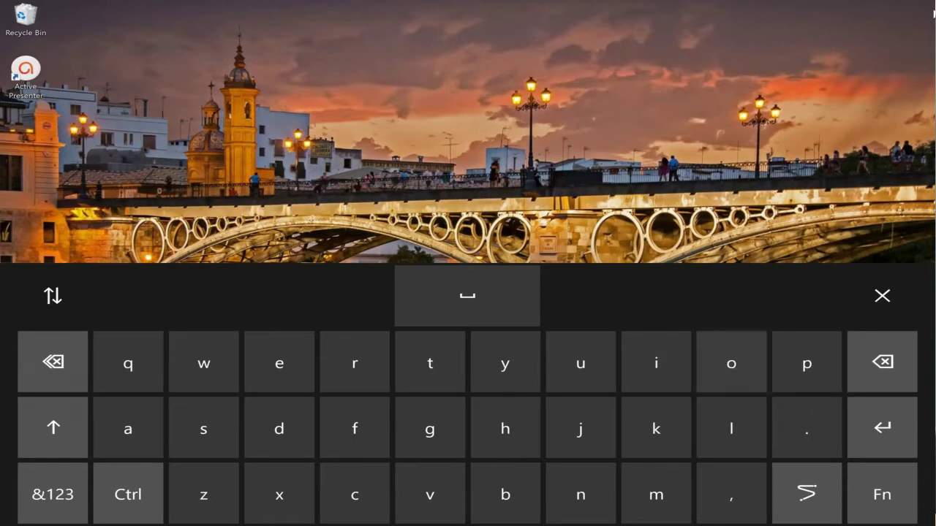
# - Close and reopen the eye control keyboard, move it to the opposite edge of the display, and close it
pyautogui.click(883, 295)
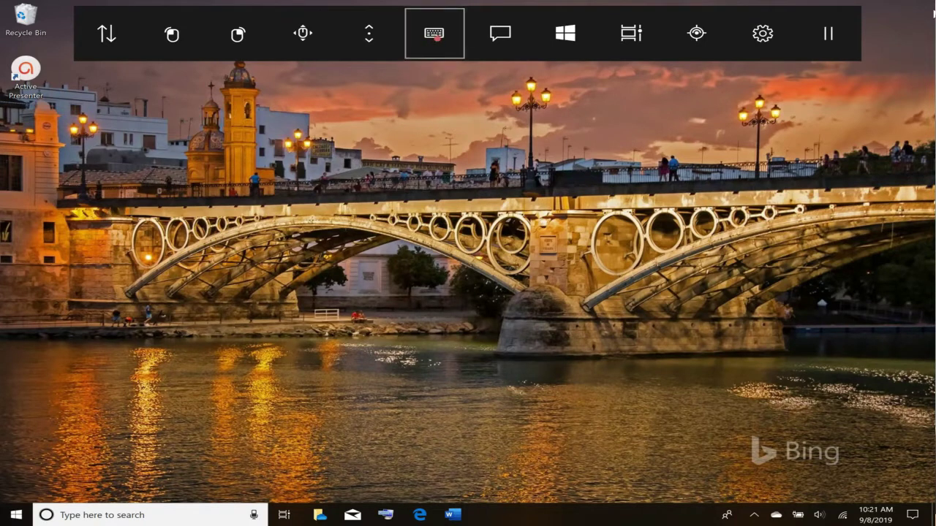
pyautogui.click(435, 33)
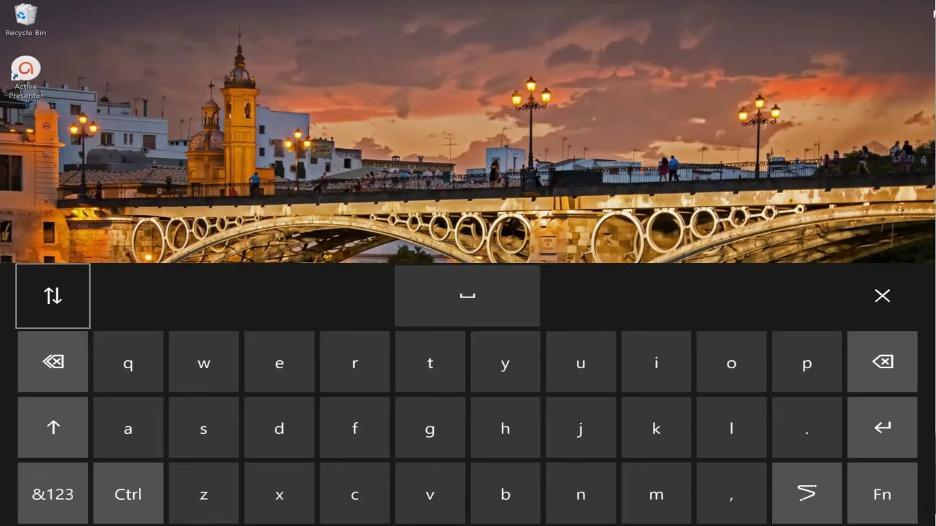
pyautogui.click(52, 295)
pyautogui.click(882, 229)
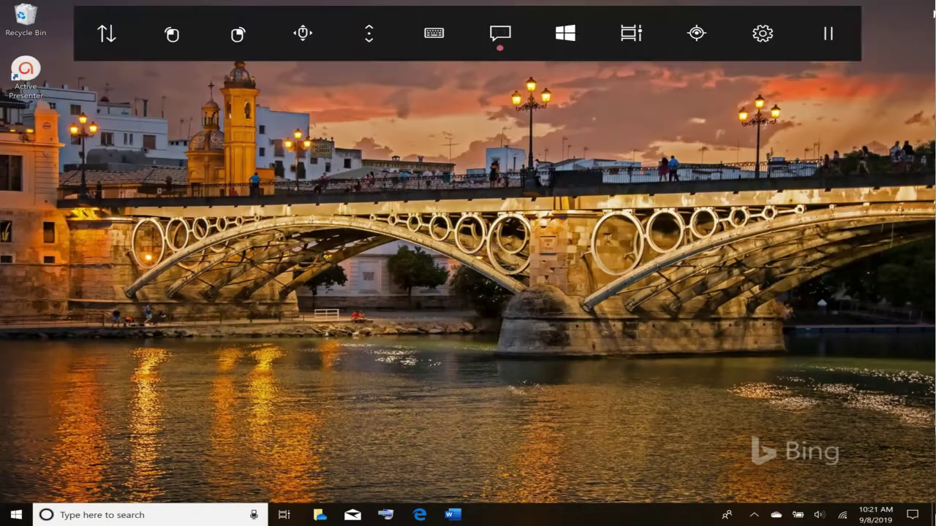
# - Open the eye control text-to-speech tool and make its message field active for text entry
pyautogui.click(499, 34)
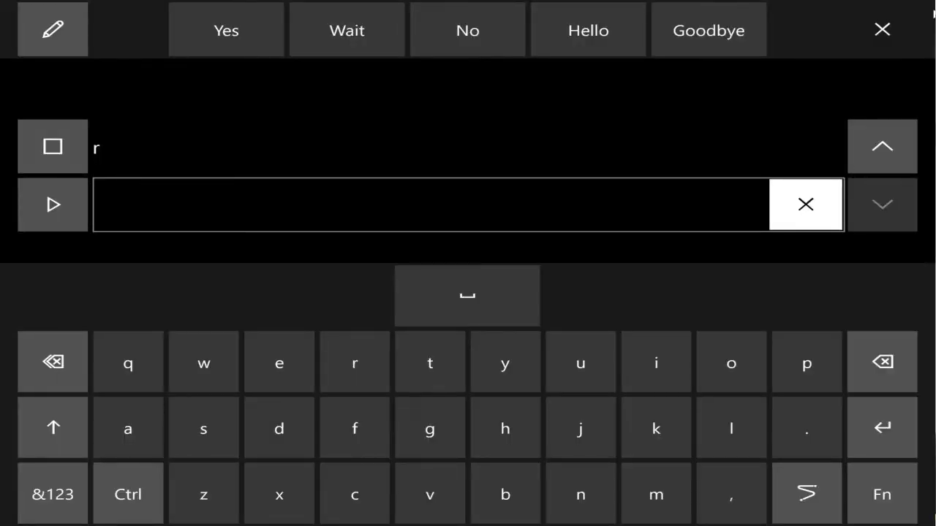
pyautogui.click(467, 295)
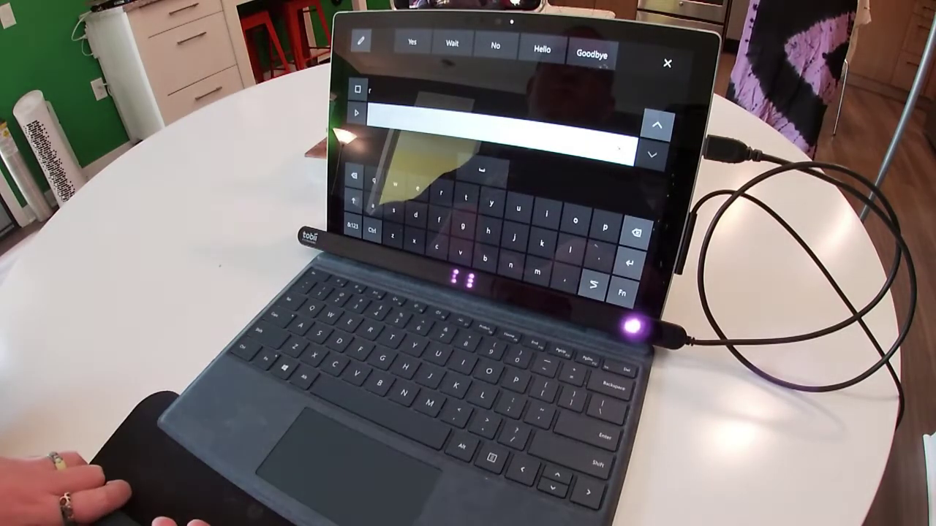
pyautogui.click(374, 179)
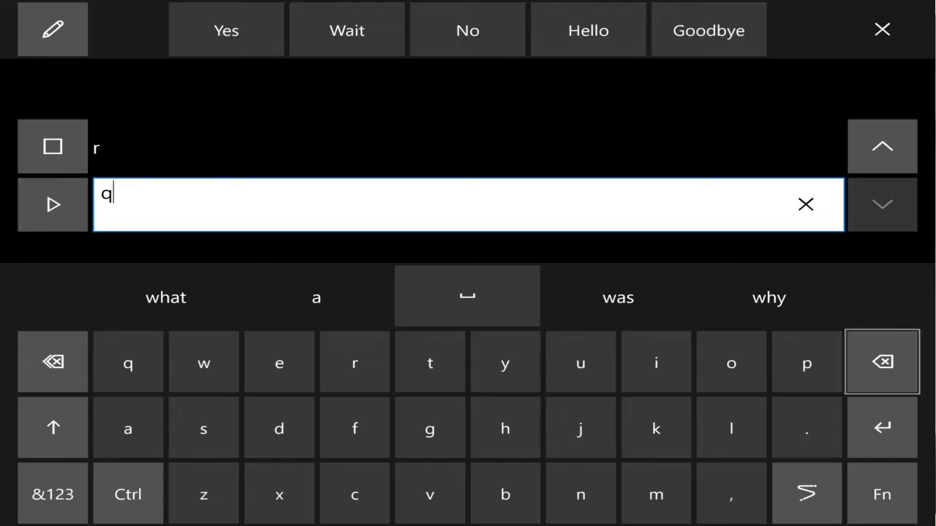
pyautogui.click(636, 233)
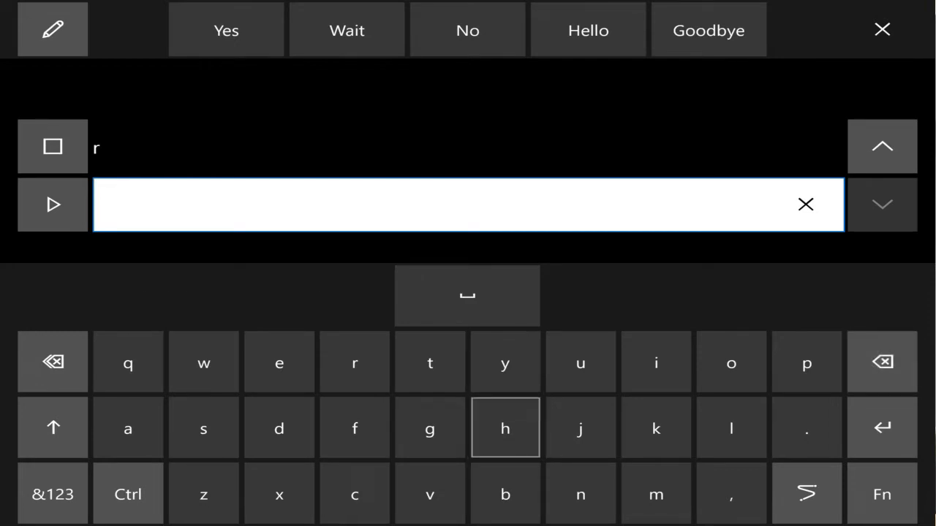
pyautogui.click(505, 429)
pyautogui.click(882, 362)
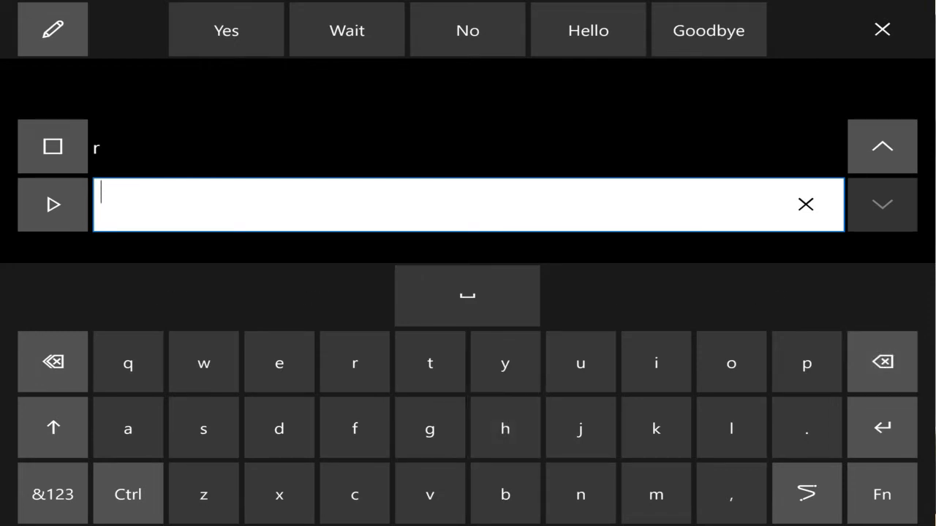
# - Enter "go away" in the text-to-speech message field
pyautogui.click(430, 429)
pyautogui.click(731, 362)
pyautogui.click(468, 296)
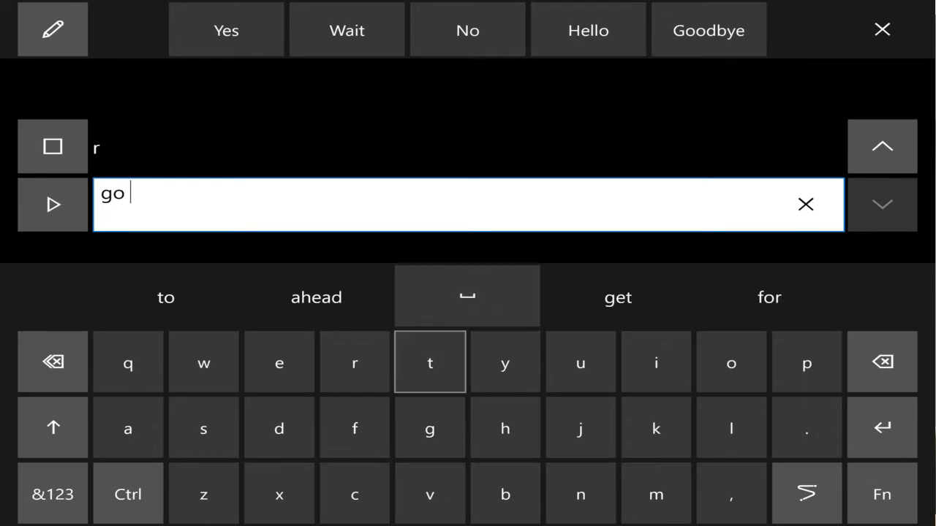
pyautogui.click(128, 428)
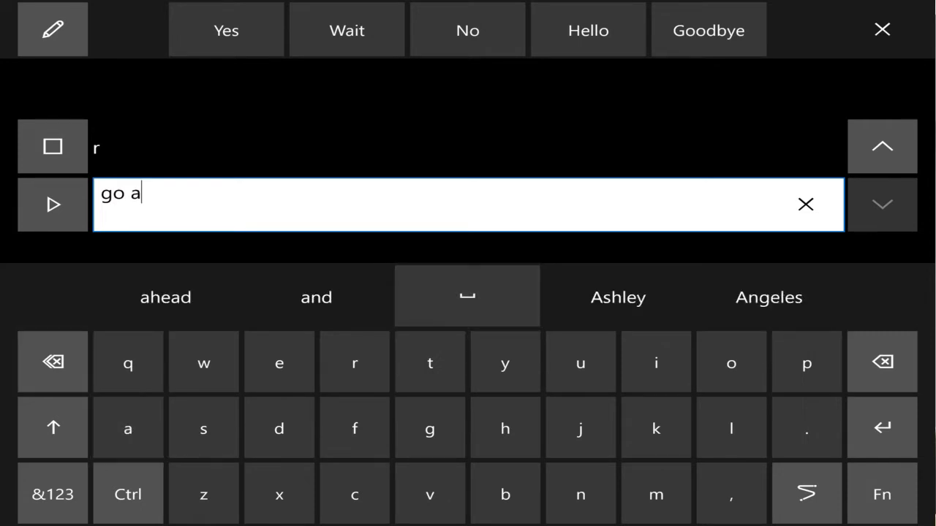
pyautogui.click(203, 363)
pyautogui.click(165, 298)
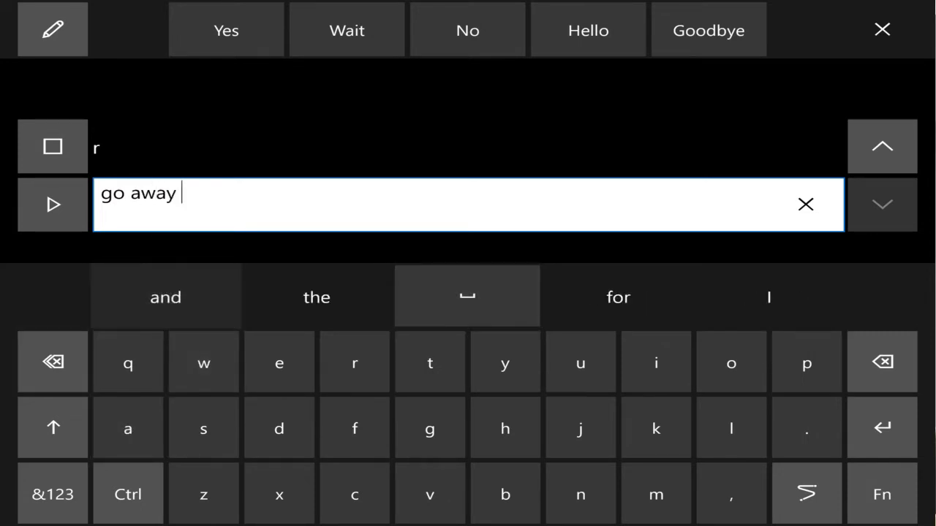
# - Complete the message with the suggested word "mom" and have the phrase spoken aloud
pyautogui.click(656, 494)
pyautogui.click(731, 362)
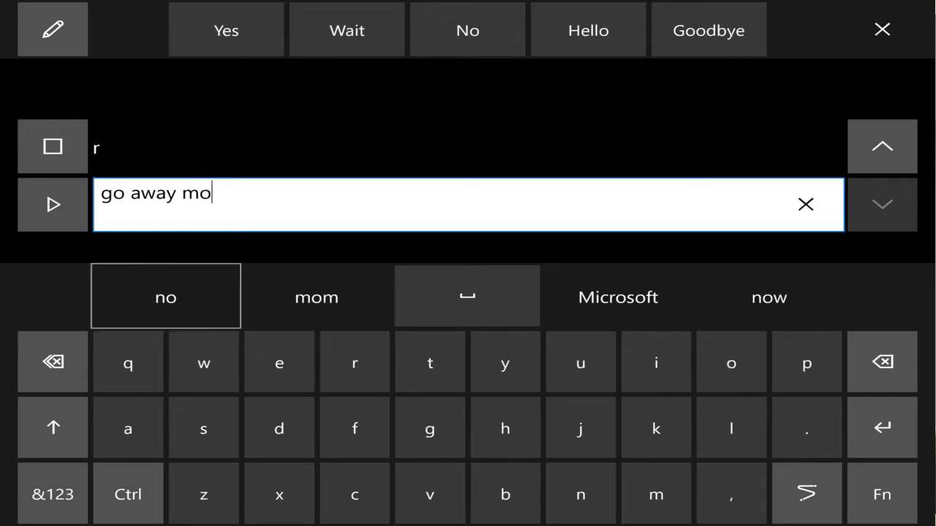
pyautogui.click(316, 298)
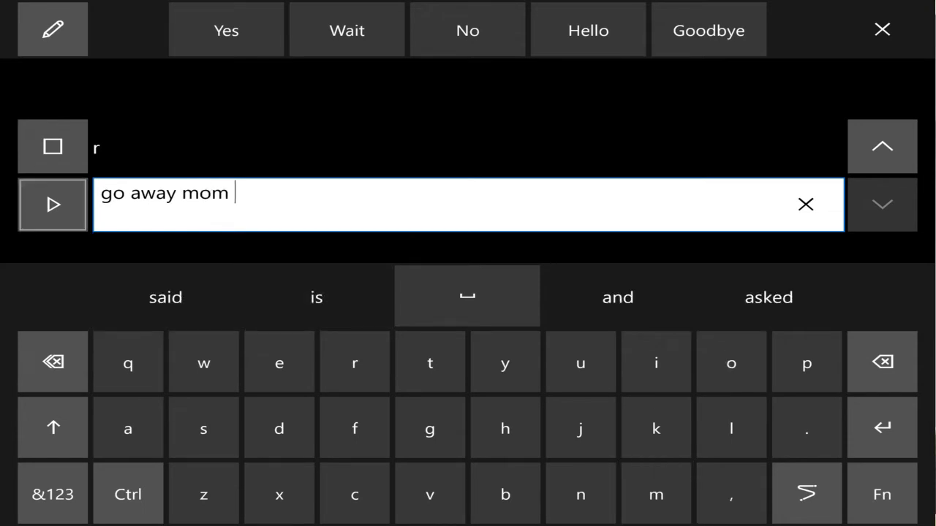
pyautogui.click(52, 204)
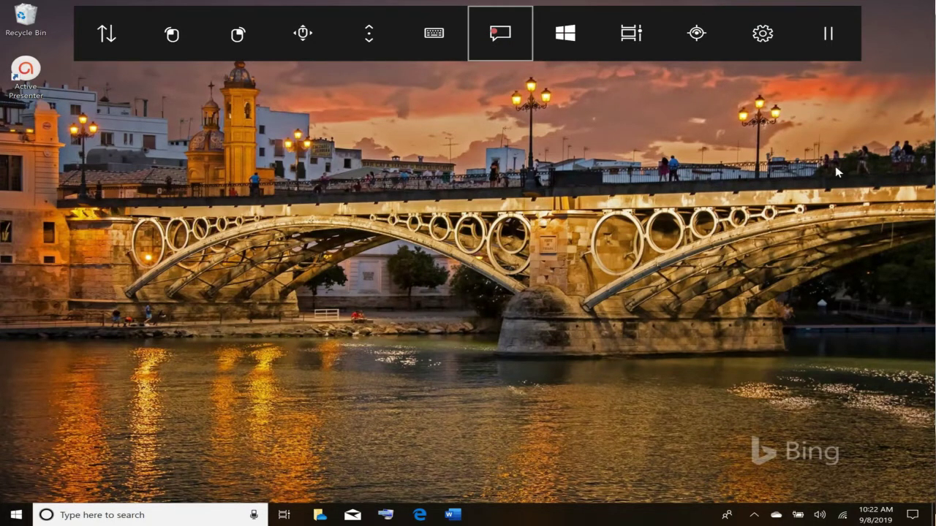
# - View the Start menu and Task View from the eye control launchpad
pyautogui.click(565, 33)
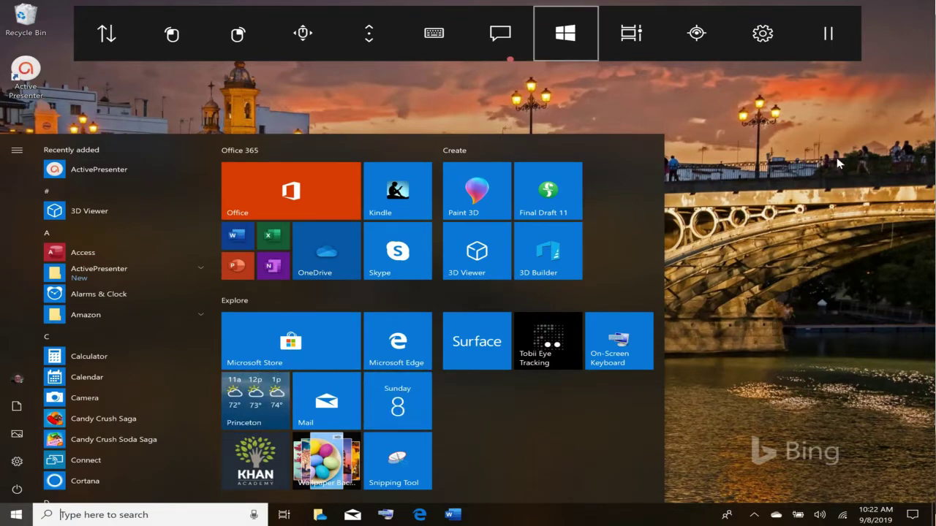
pyautogui.press('super+Tab')
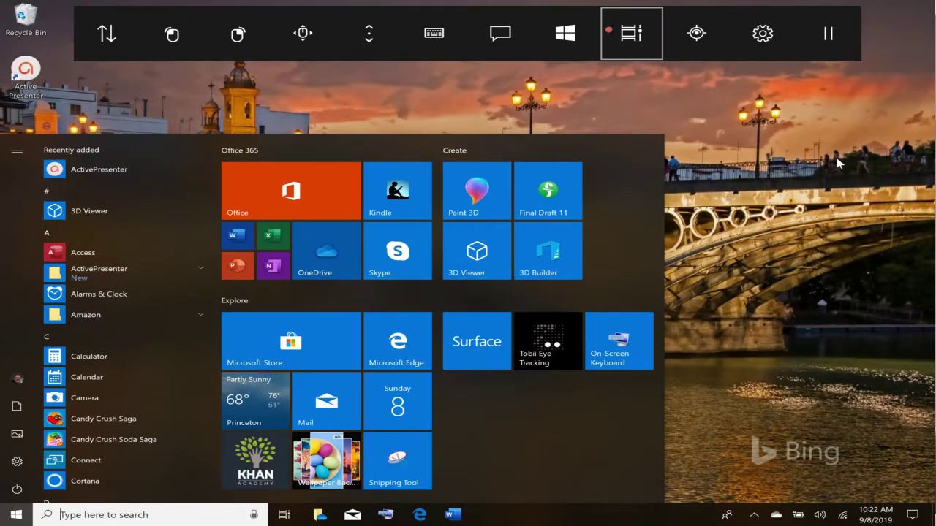
pyautogui.press('super+Tab')
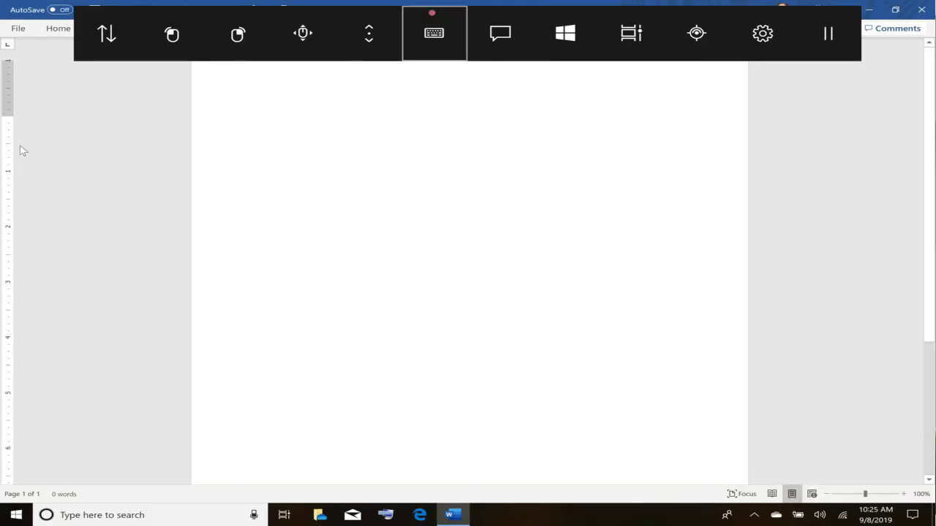
# - Open the eye control keyboard in the Word document and shape-write "Three Quick brown fox"
pyautogui.click(434, 31)
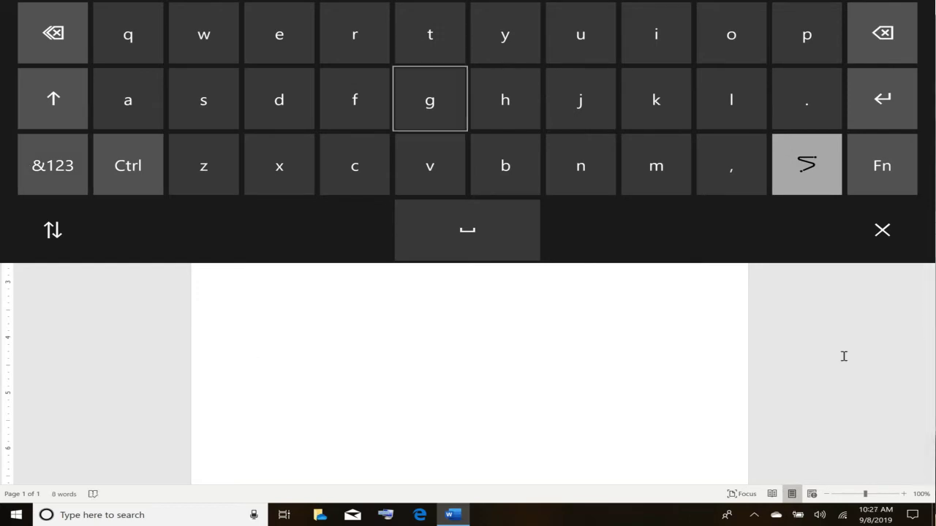
pyautogui.write('Three')
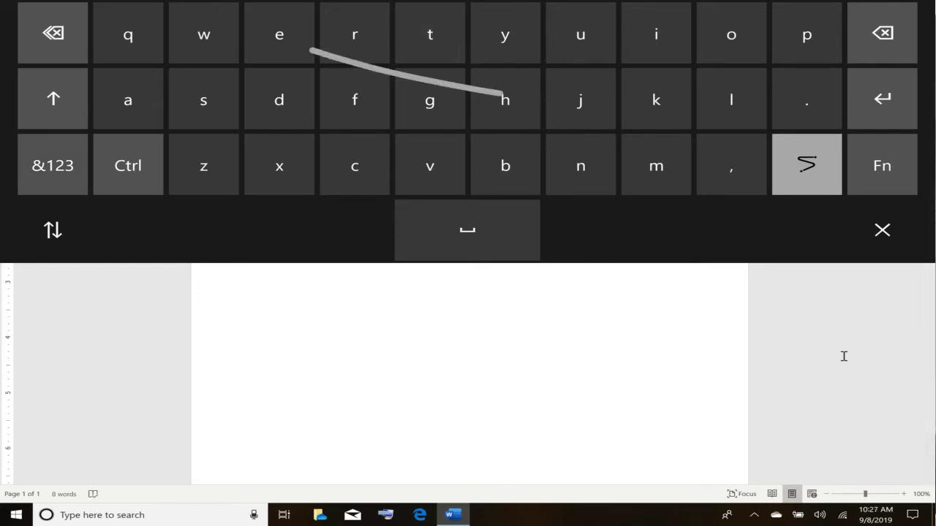
pyautogui.write(' Quick')
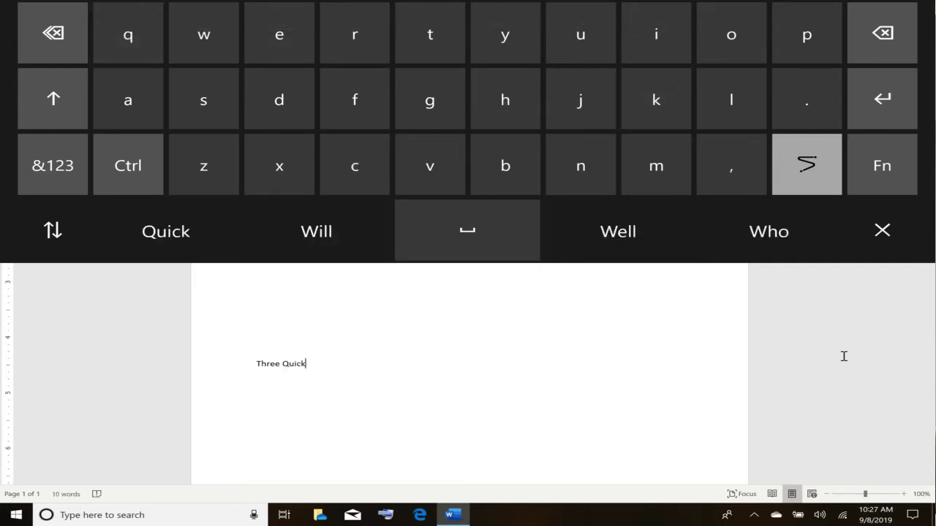
pyautogui.moveTo(505, 165)
pyautogui.mouseDown()
pyautogui.moveTo(282, 42)
pyautogui.moveTo(710, 31)
pyautogui.moveTo(183, 40)
pyautogui.moveTo(581, 166)
pyautogui.mouseUp()
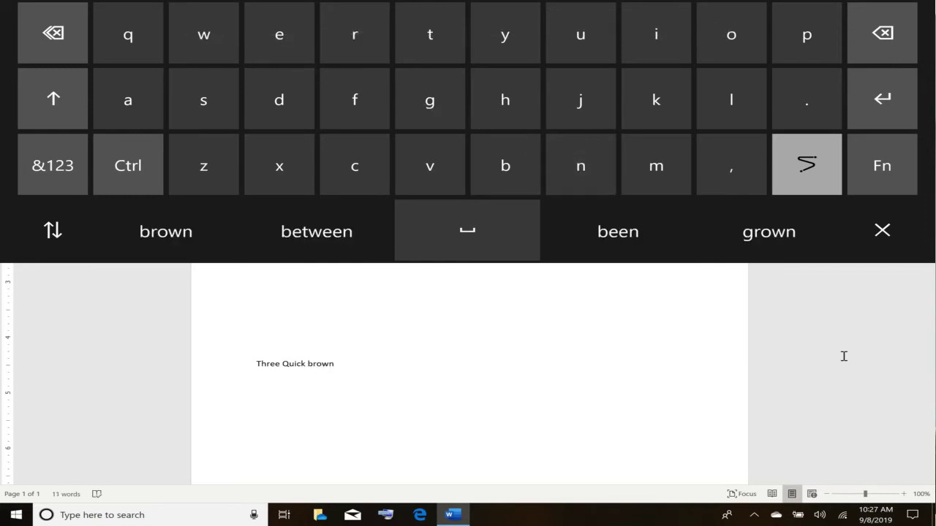
pyautogui.moveTo(355, 98)
pyautogui.mouseDown()
pyautogui.moveTo(721, 27)
pyautogui.moveTo(271, 156)
pyautogui.moveTo(280, 165)
pyautogui.mouseUp()
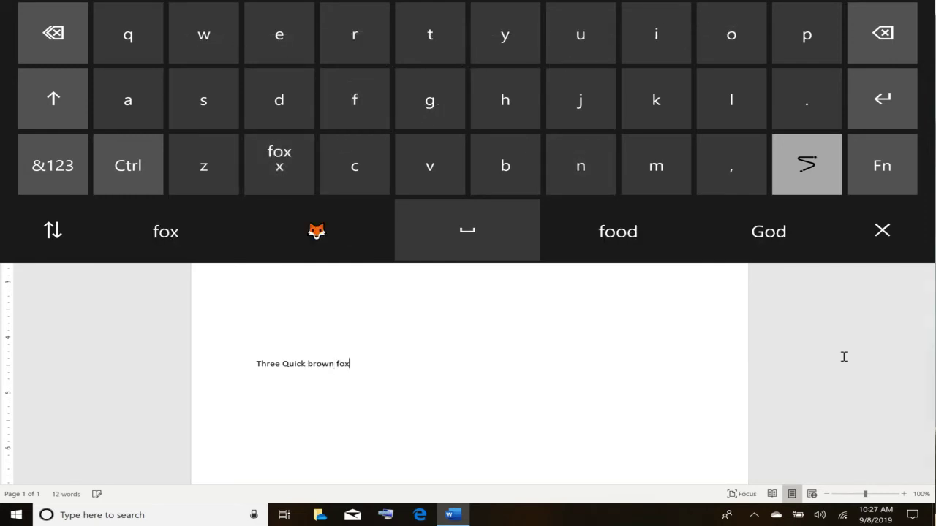
# - Continue the sentence by shape-writing "jumped over the moon" after "fox"
pyautogui.moveTo(579, 35)
pyautogui.mouseDown()
pyautogui.moveTo(656, 157)
pyautogui.moveTo(271, 33)
pyautogui.moveTo(279, 99)
pyautogui.mouseUp()
pyautogui.moveTo(731, 34)
pyautogui.mouseDown()
pyautogui.moveTo(282, 94)
pyautogui.moveTo(349, 40)
pyautogui.mouseUp()
pyautogui.moveTo(430, 34)
pyautogui.mouseDown()
pyautogui.moveTo(480, 77)
pyautogui.moveTo(265, 29)
pyautogui.mouseUp()
pyautogui.moveTo(658, 168)
pyautogui.mouseDown()
pyautogui.moveTo(606, 178)
pyautogui.moveTo(581, 165)
pyautogui.mouseUp()
pyautogui.click(166, 231)
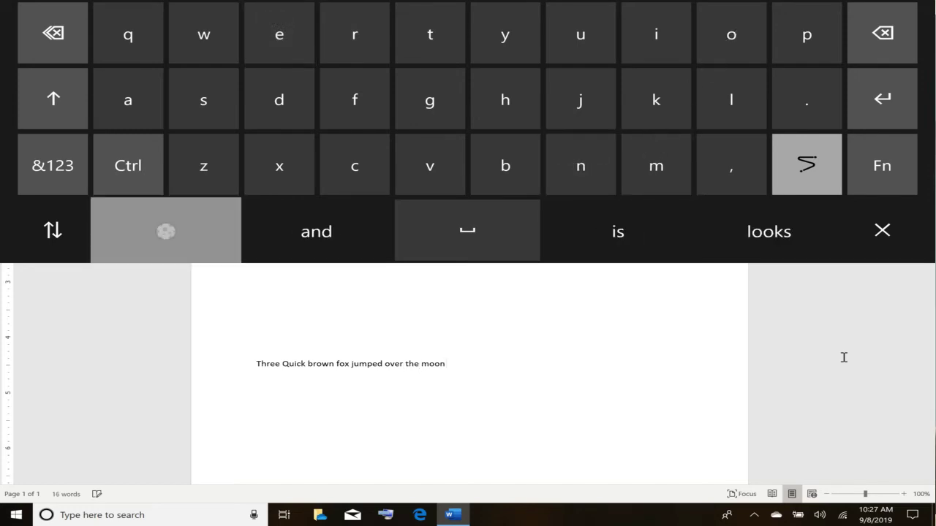
# - Replace the word "Three" at the start of the sentence with "The"
pyautogui.doubleClick(281, 364)
pyautogui.press('BackSpace')
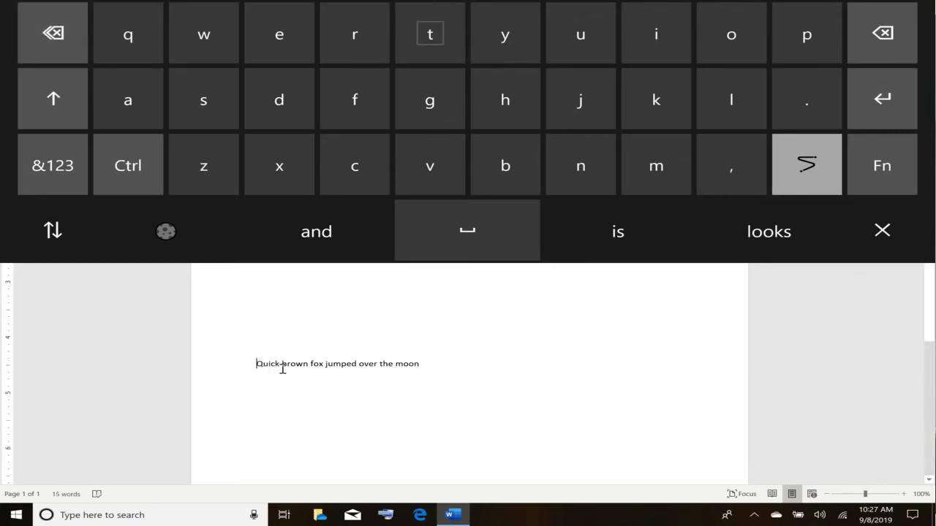
pyautogui.moveTo(430, 34)
pyautogui.mouseDown()
pyautogui.moveTo(502, 100)
pyautogui.moveTo(280, 37)
pyautogui.mouseUp()
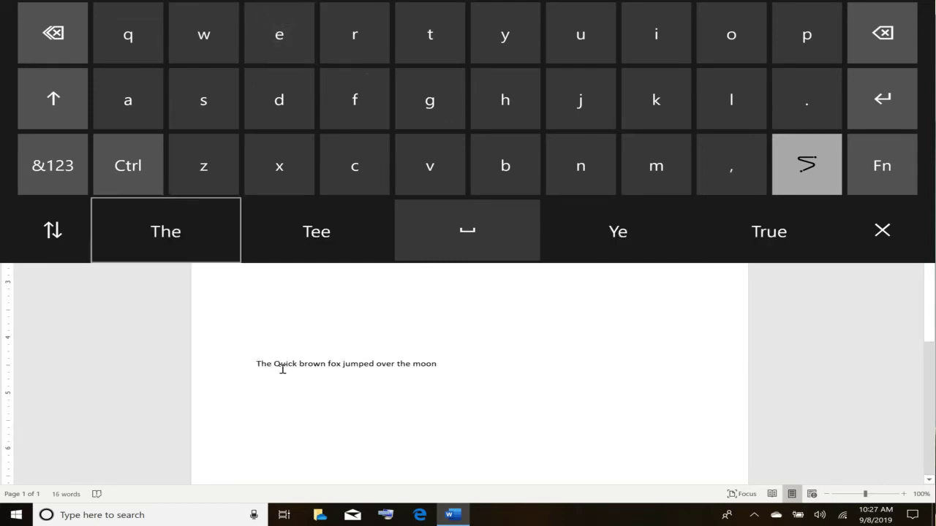
pyautogui.click(165, 231)
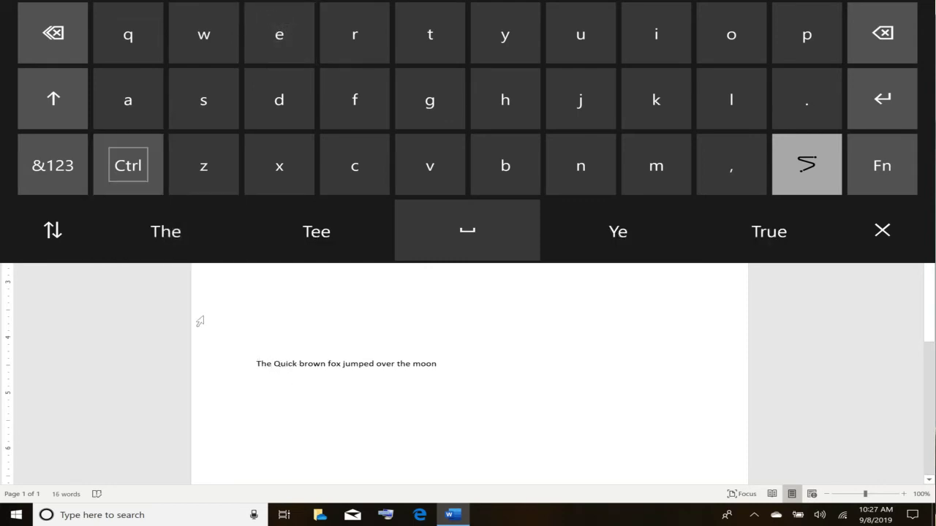
# - Examine the eye control keyboard's number and symbol layout and its function-key layout
pyautogui.click(127, 165)
pyautogui.click(53, 165)
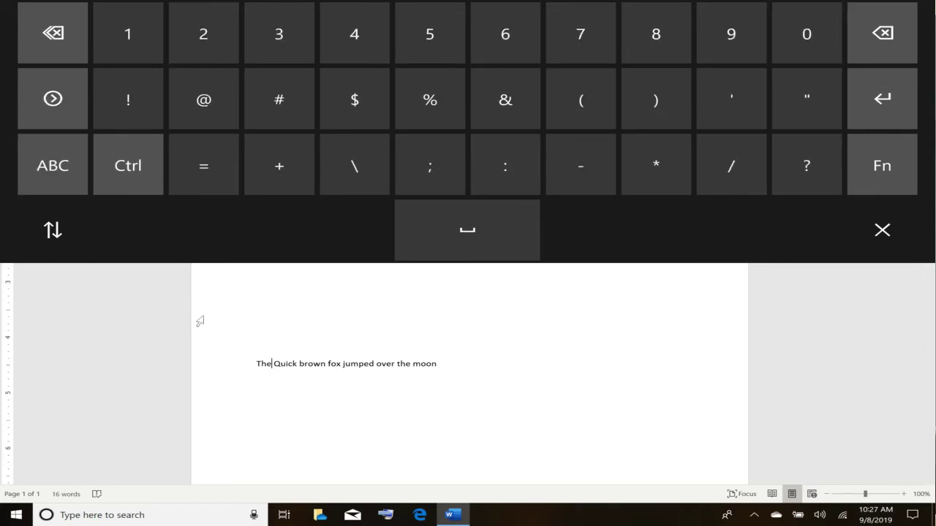
pyautogui.click(53, 165)
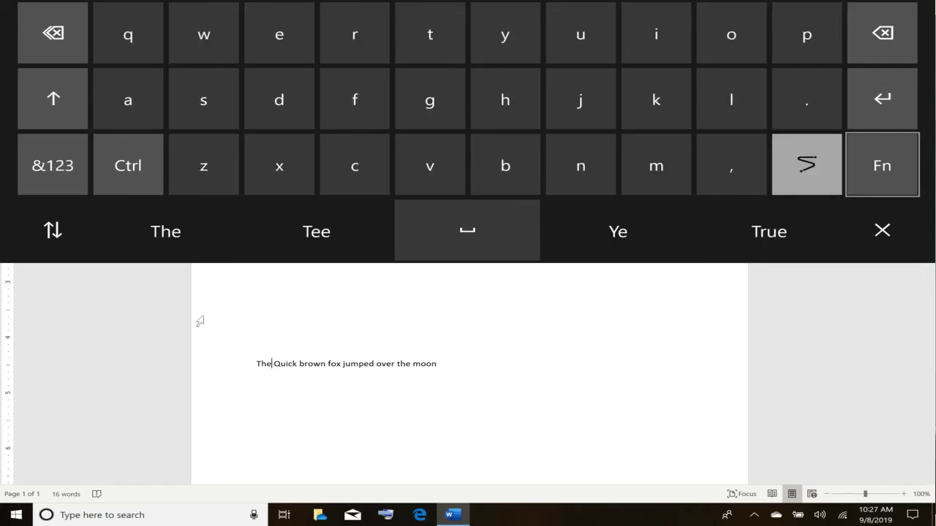
pyautogui.click(882, 165)
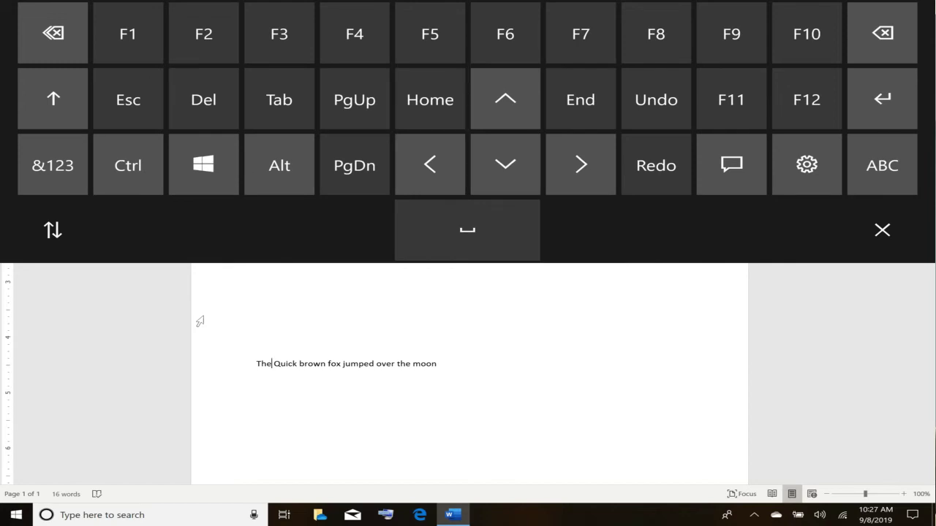
pyautogui.press('Escape')
pyautogui.press('pageup')
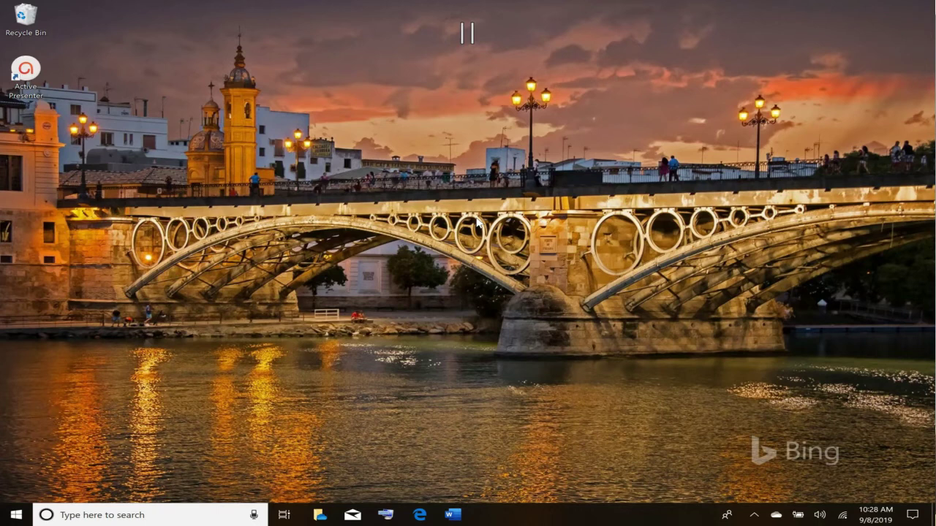
# - Switch to Microsoft Edge by launching it from the desktop with eye control's precise mouse
pyautogui.click(467, 33)
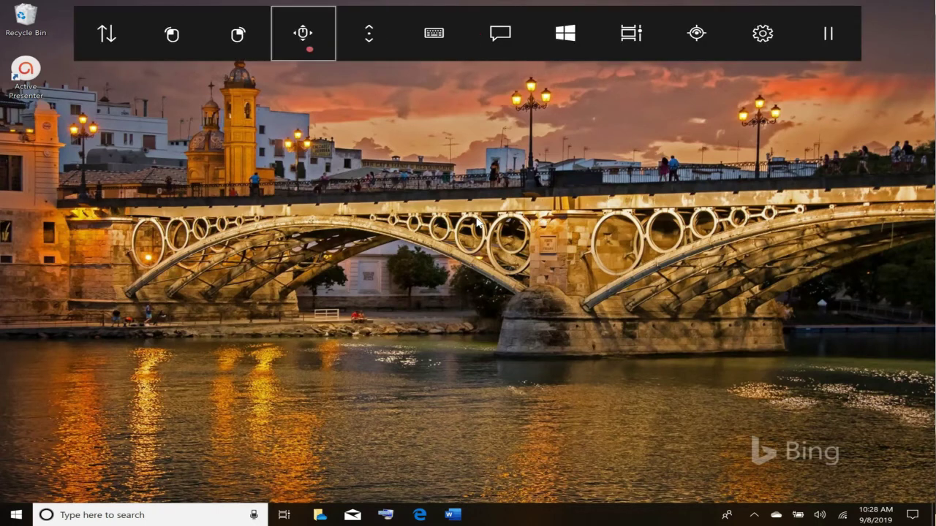
pyautogui.click(303, 33)
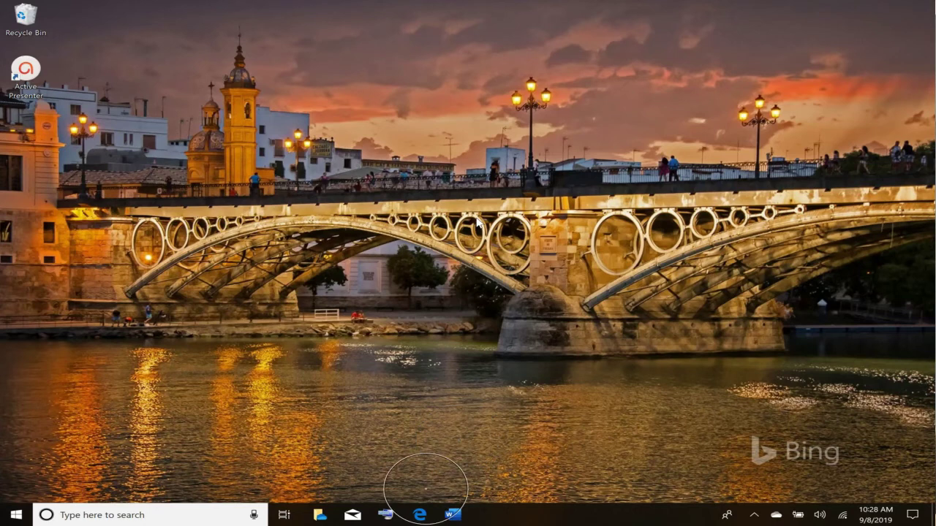
pyautogui.moveTo(425, 487)
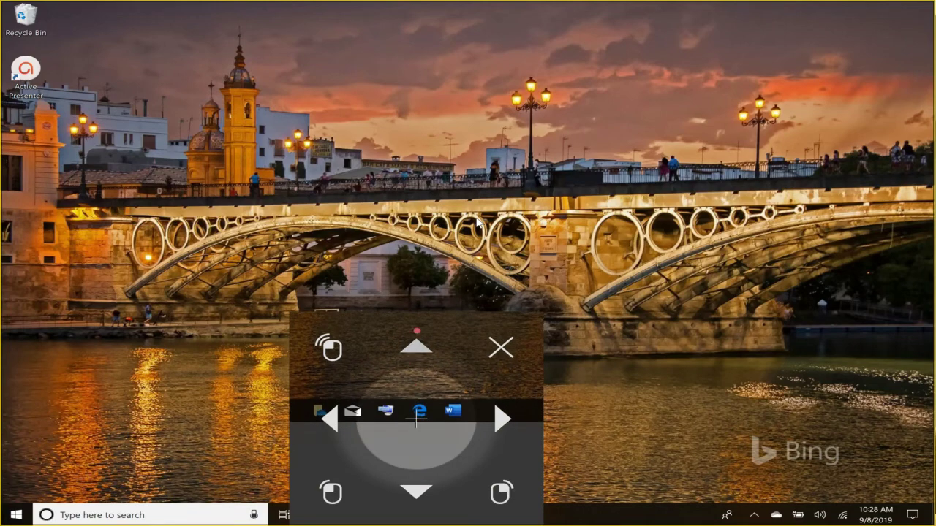
pyautogui.click(419, 515)
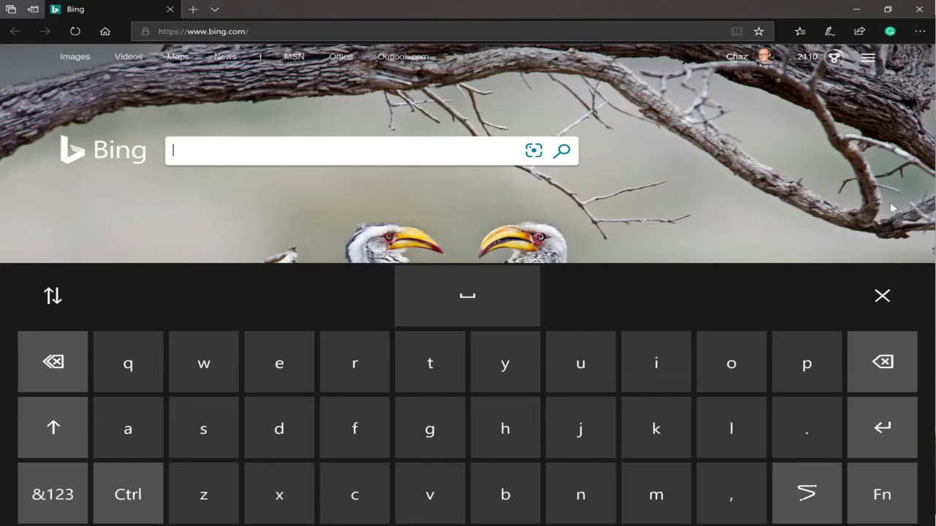
# - Search Bing for "twitter" using the eye control keyboard and the matching search suggestion
pyautogui.write('t')
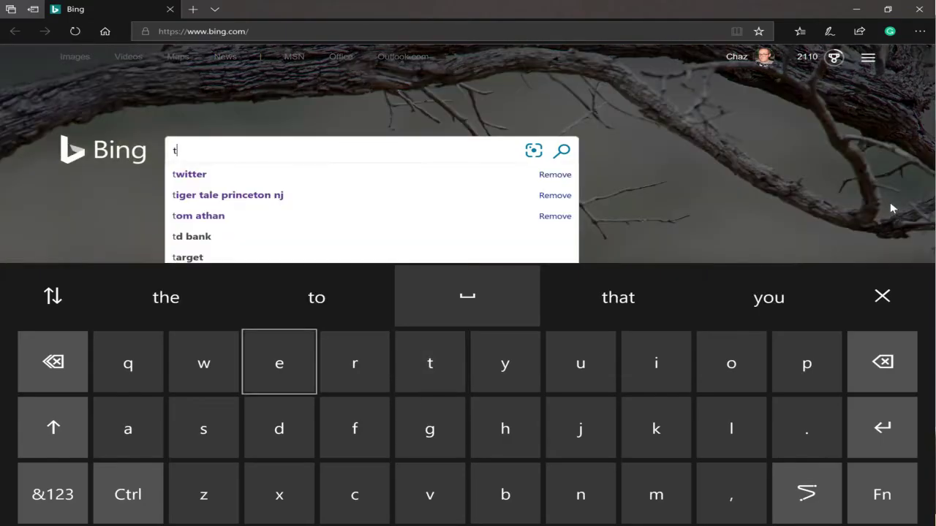
pyautogui.write('wit')
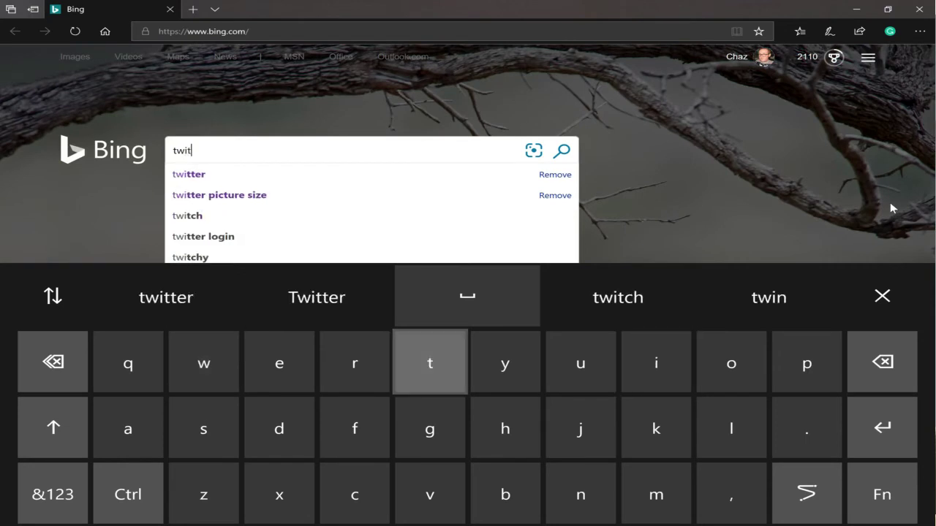
pyautogui.click(305, 175)
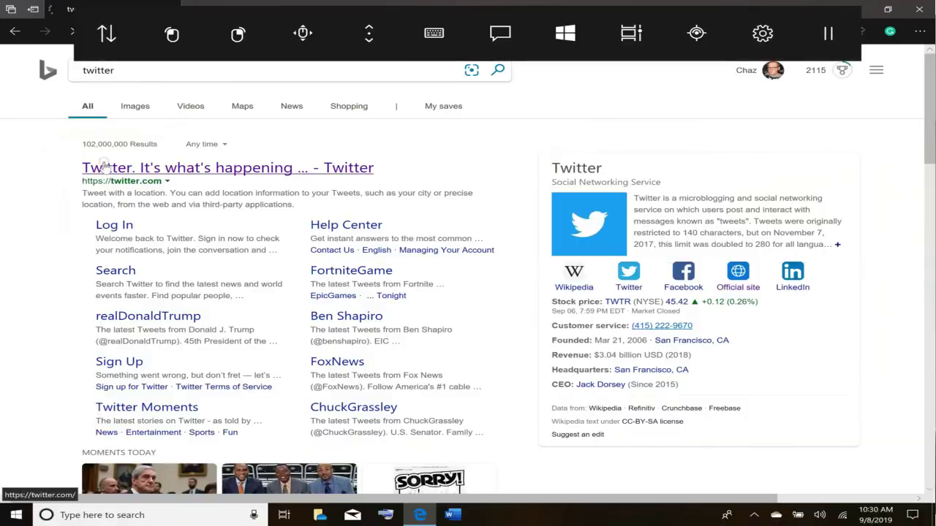
# - Open the twitter.com search result and browse down the home feed with eye control scrolling
pyautogui.click(105, 167)
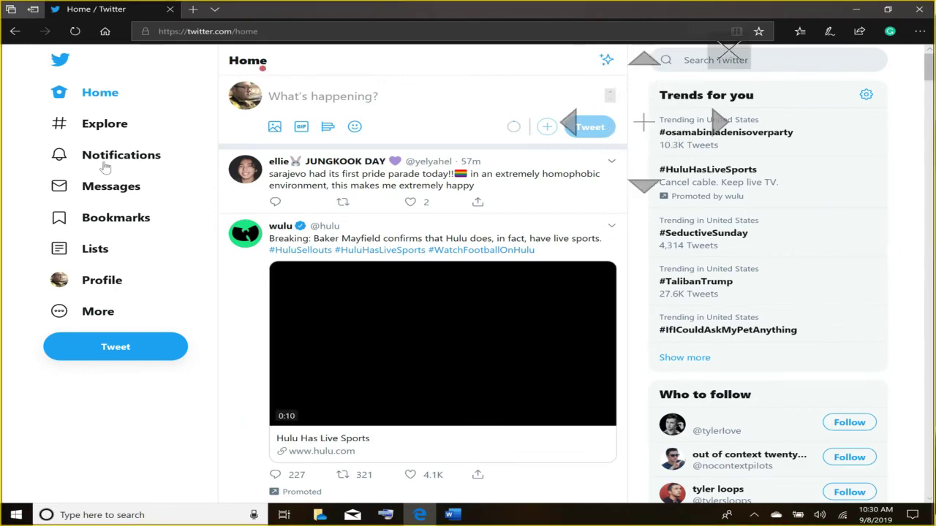
pyautogui.scroll(-4, 647, 125)
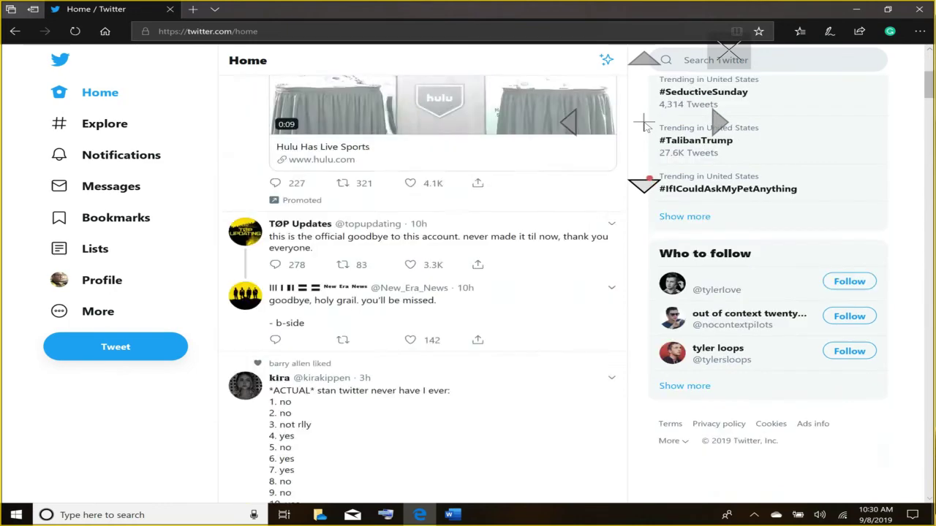
pyautogui.scroll(-10, 644, 126)
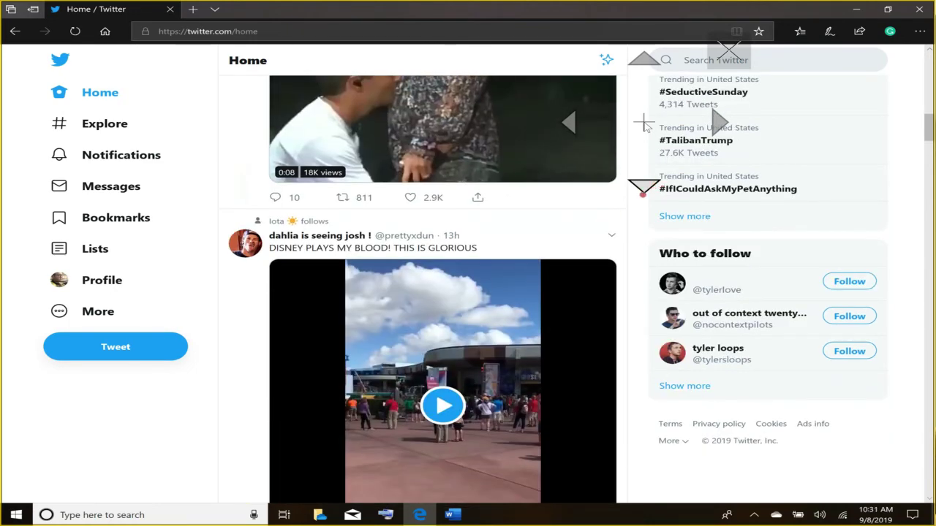
pyautogui.scroll(-10, 643, 124)
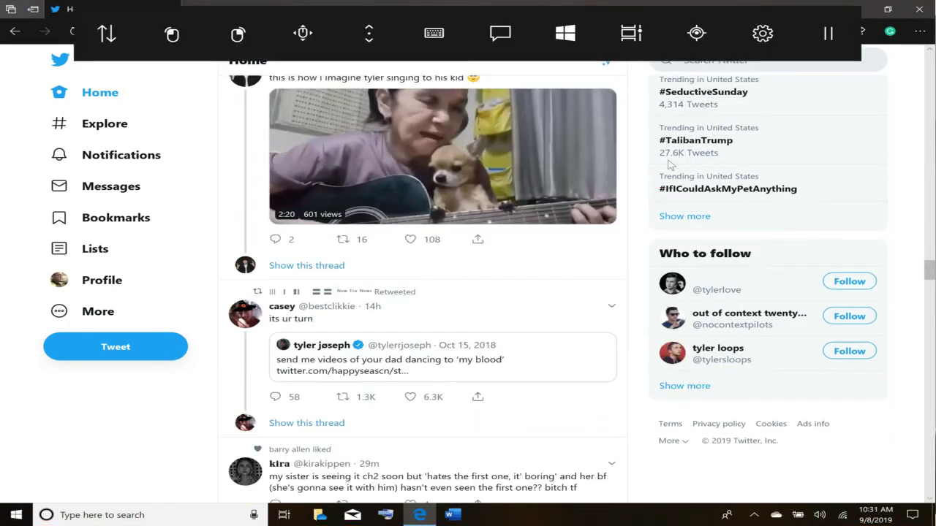